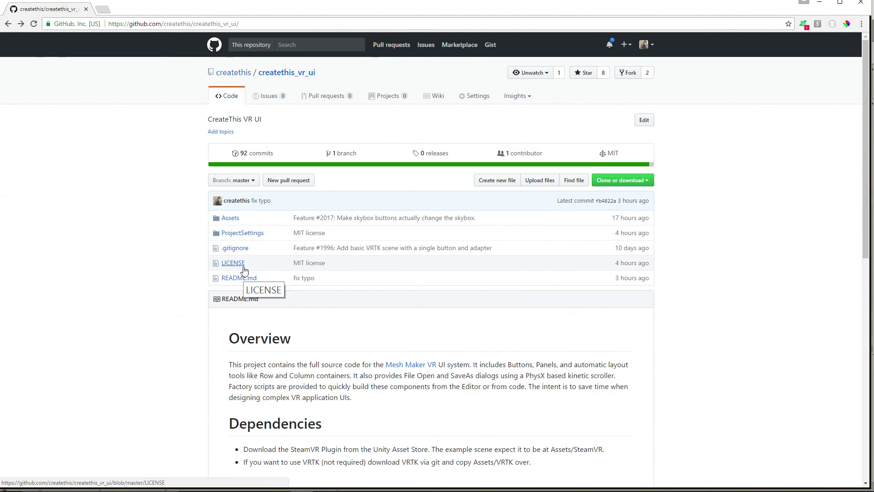
# - Switch from the createthis_vr_ui GitHub page to the Unity editor's no_vrtk scene
pyautogui.hotkey('alt', 'Tab')
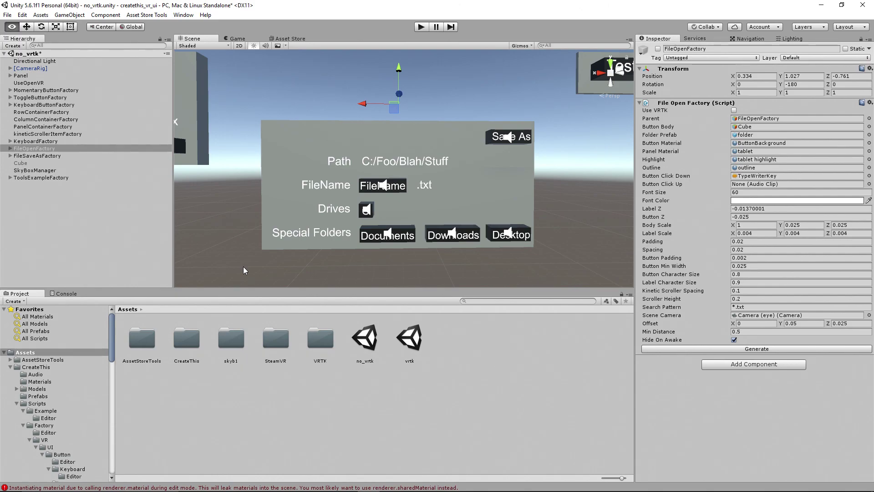
# - Extend the Save As label's Text Mesh text with extra characters, then delete them back to 'Save As'
pyautogui.click(511, 137)
pyautogui.click(782, 157)
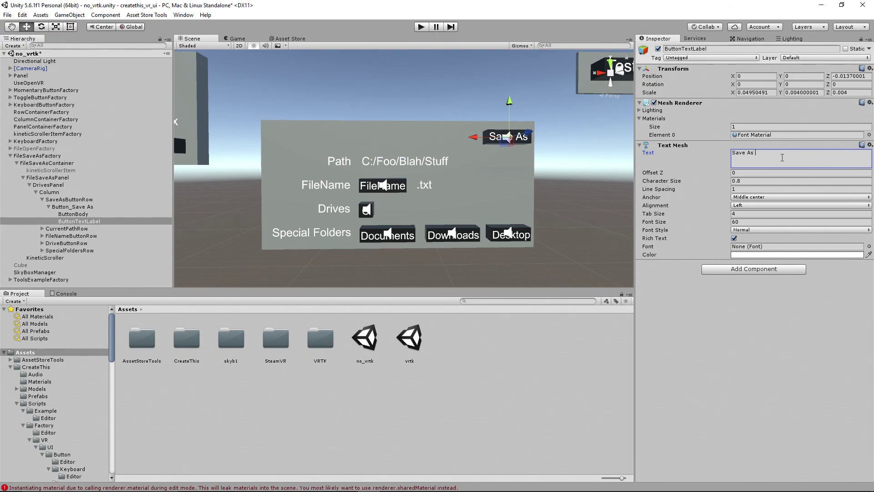
pyautogui.write('dsfkjsdf')
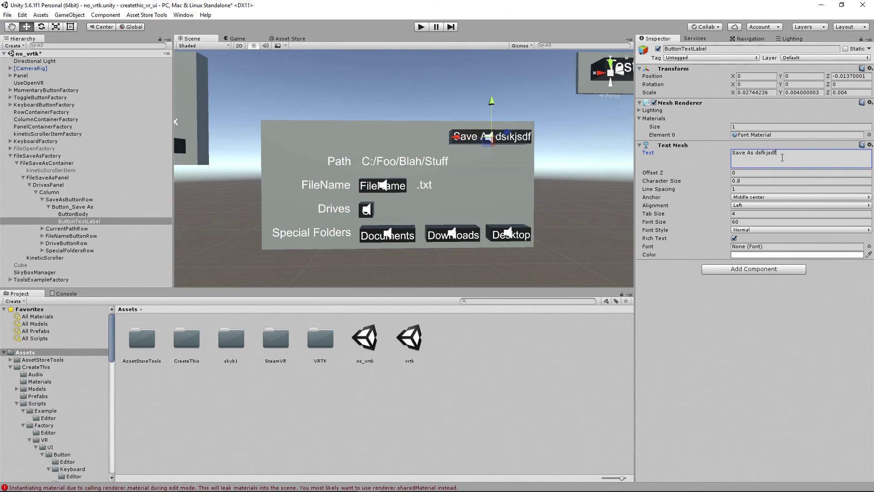
pyautogui.write('ksjdfkj')
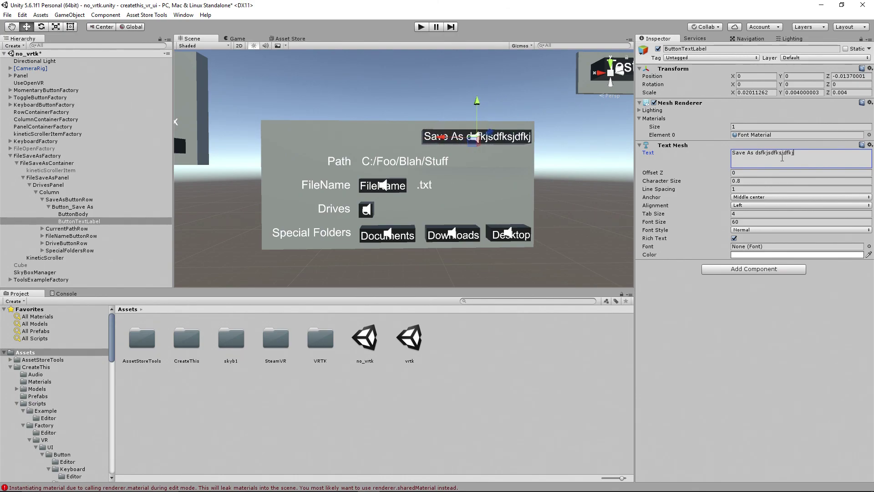
pyautogui.write('dfdf')
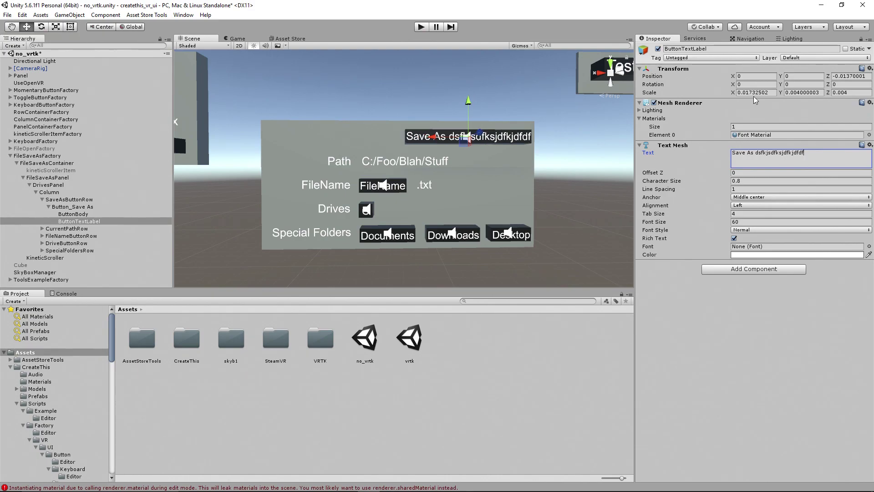
pyautogui.write('dfdfdf')
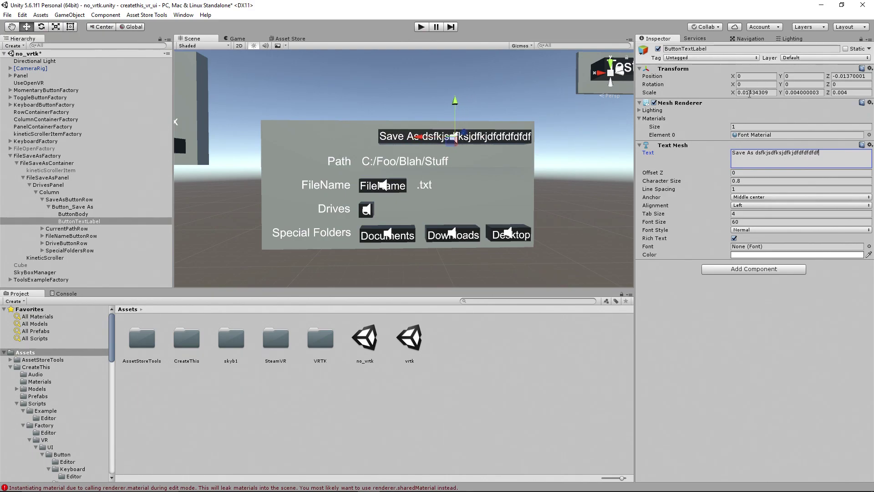
pyautogui.press('BackSpace')
pyautogui.press('BackSpace')
pyautogui.press('BackSpace')
pyautogui.press('BackSpace')
pyautogui.press('BackSpace')
pyautogui.press('BackSpace')
pyautogui.press('BackSpace')
pyautogui.press('BackSpace')
pyautogui.press('BackSpace')
pyautogui.press('BackSpace')
pyautogui.press('BackSpace')
pyautogui.press('BackSpace')
pyautogui.press('BackSpace')
pyautogui.press('BackSpace')
pyautogui.press('BackSpace')
pyautogui.press('BackSpace')
pyautogui.press('BackSpace')
pyautogui.press('BackSpace')
pyautogui.press('BackSpace')
pyautogui.press('BackSpace')
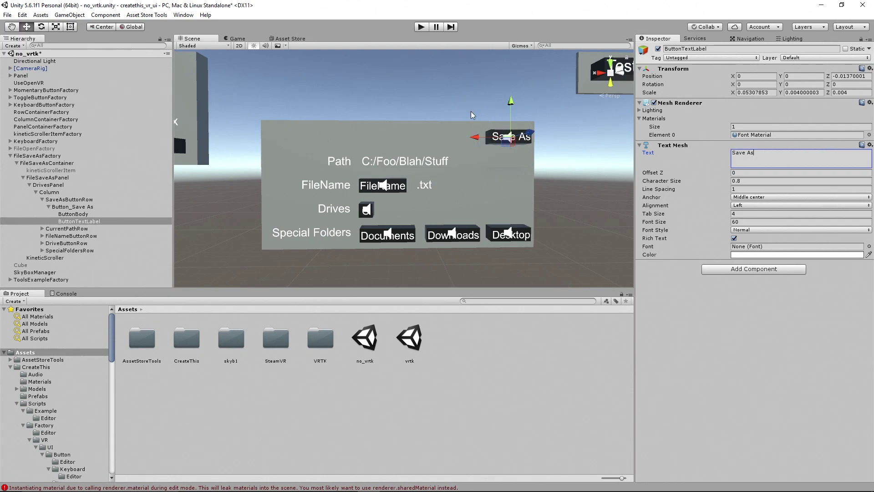
# - Resize Button_Save As with Grow Button By Text Mesh padding 0.004, then revert it to 0.002
pyautogui.click(73, 207)
pyautogui.scroll(-3, 801, 204)
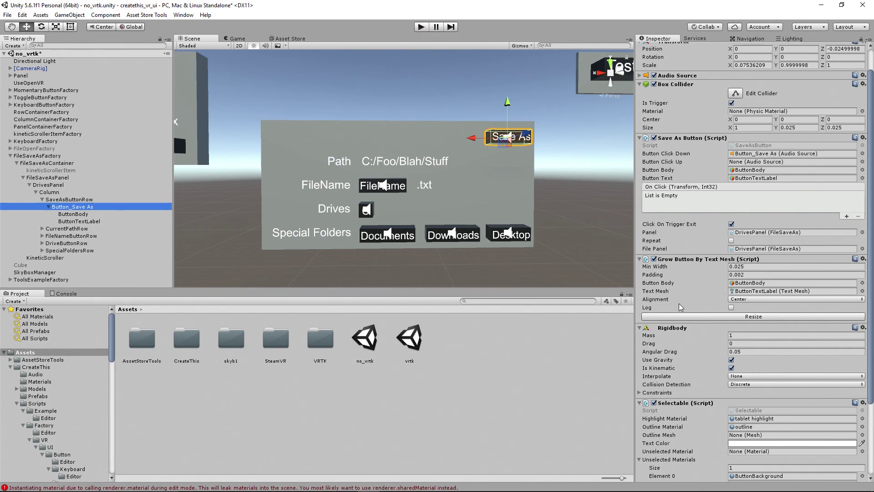
pyautogui.click(747, 275)
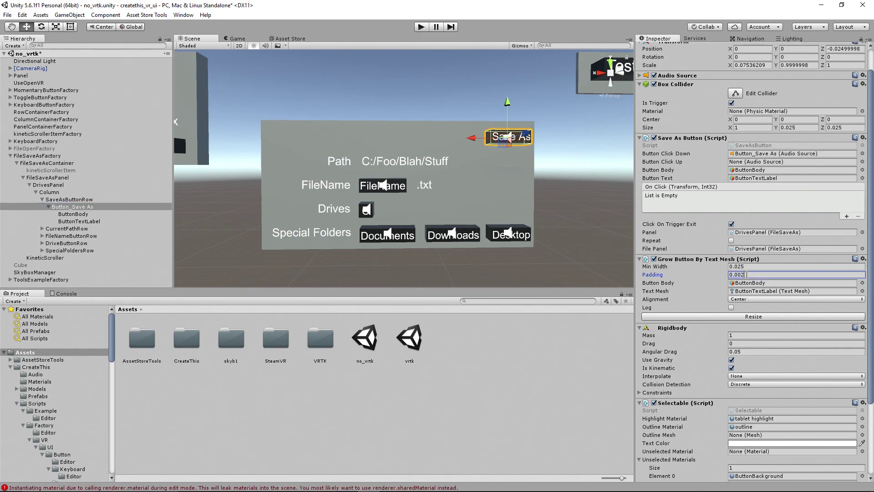
pyautogui.press('BackSpace')
pyautogui.write('4')
pyautogui.click(758, 317)
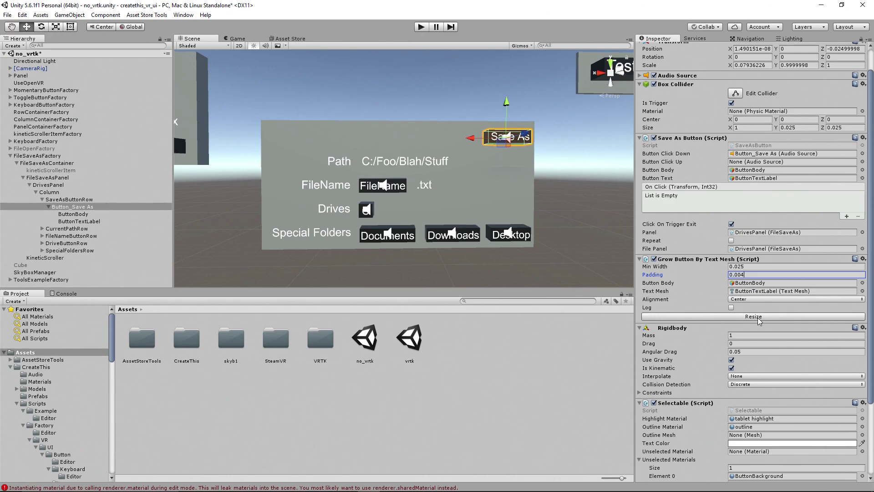
pyautogui.click(759, 267)
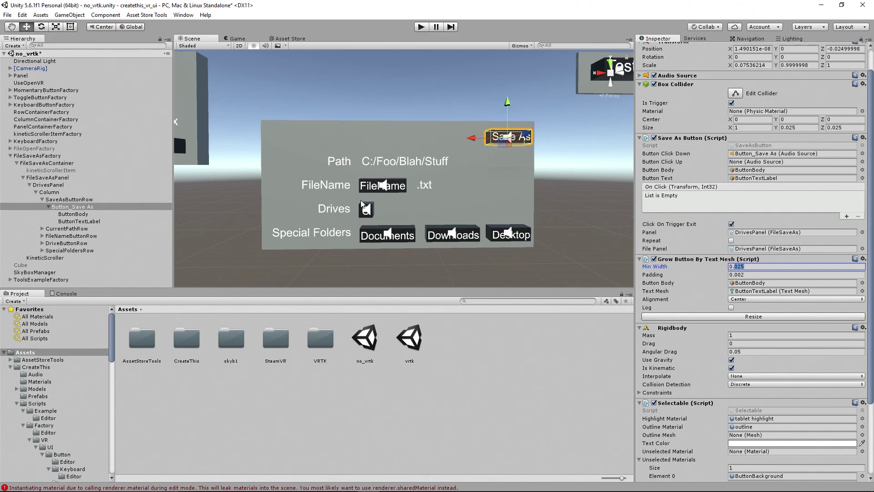
pyautogui.click(365, 216)
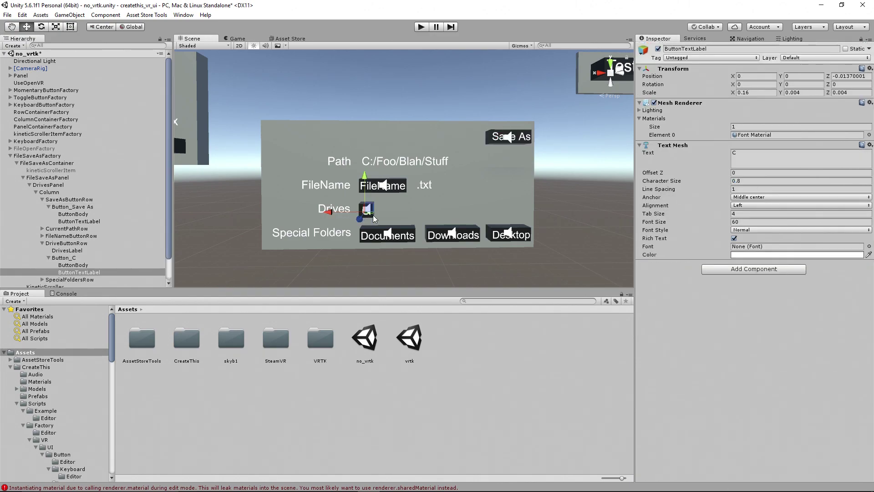
# - Resize Button_C with a 0.01 minimum width, then re-enter 0.025
pyautogui.click(72, 258)
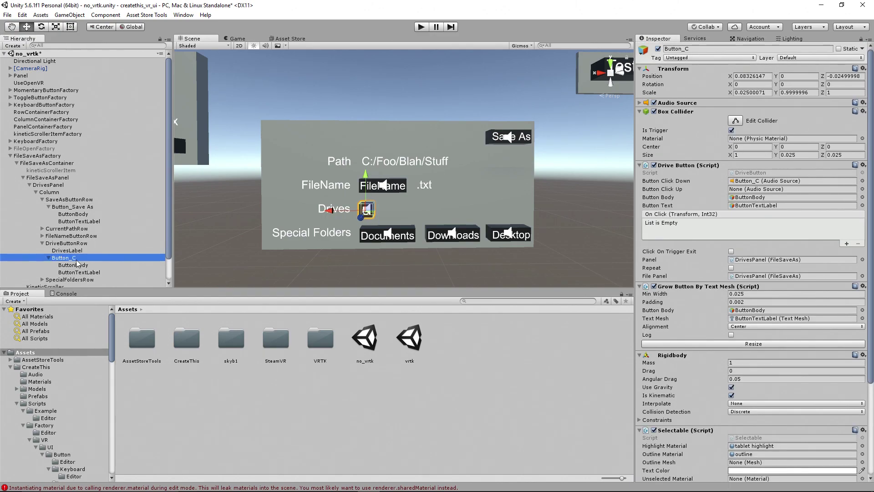
pyautogui.click(747, 293)
pyautogui.click(746, 294)
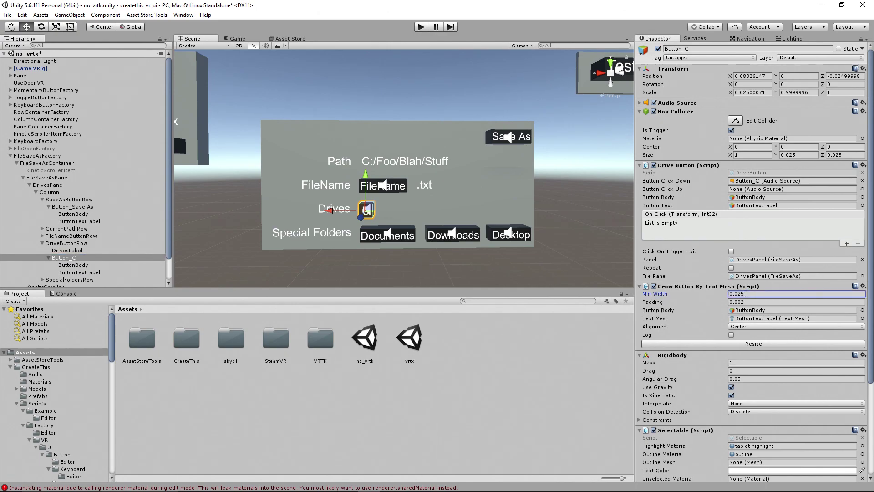
pyautogui.press('BackSpace')
pyautogui.press('BackSpace')
pyautogui.write('1')
pyautogui.click(753, 344)
pyautogui.write('25')
# - Duplicate Button_Documents in the Hierarchy to widen the Special Folders row, then undo the copy
pyautogui.click(380, 235)
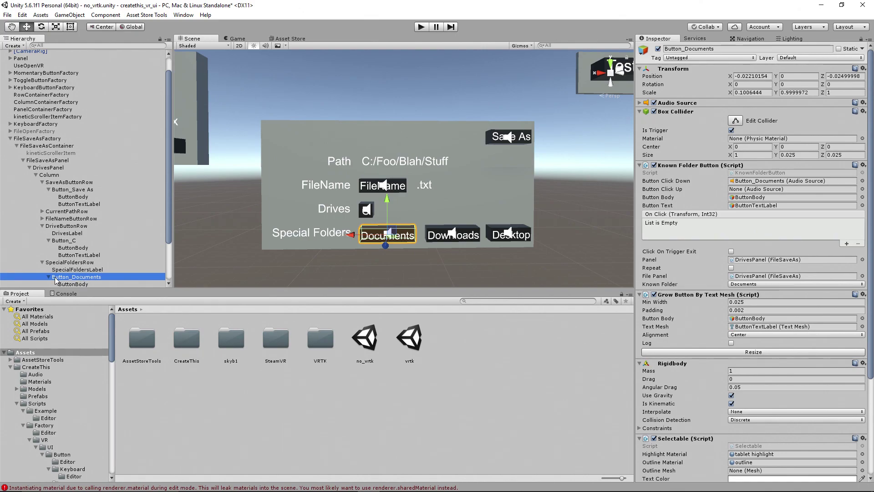
pyautogui.press('Left')
pyautogui.rightClick(80, 279)
pyautogui.click(106, 316)
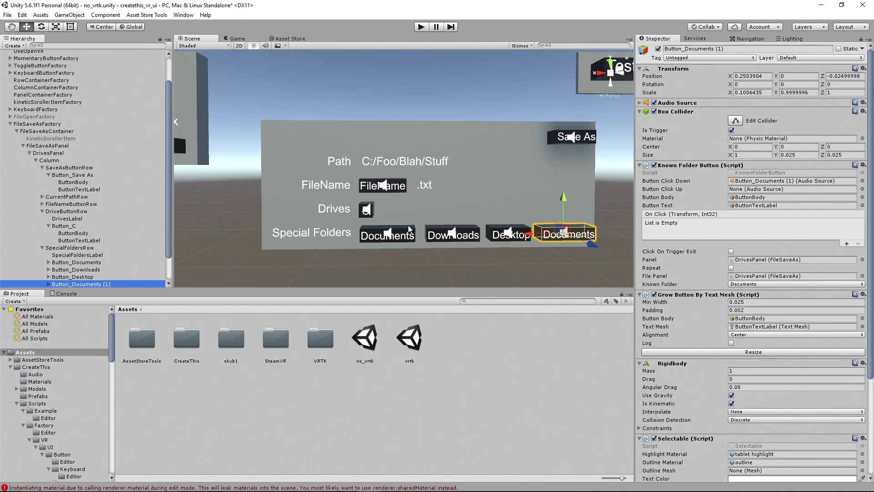
pyautogui.hotkey('ctrl', 'z')
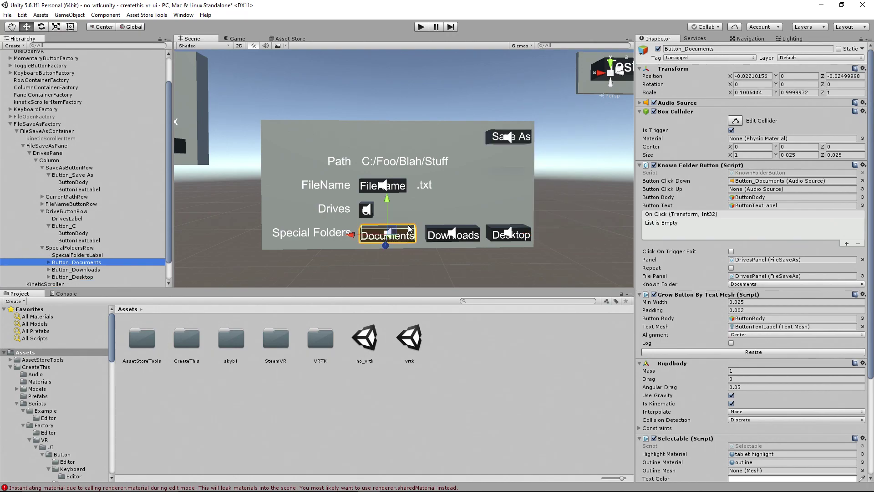
# - Select SaveAsButtonRow, set its Row Container Alignment to Left, and move the children
pyautogui.click(69, 175)
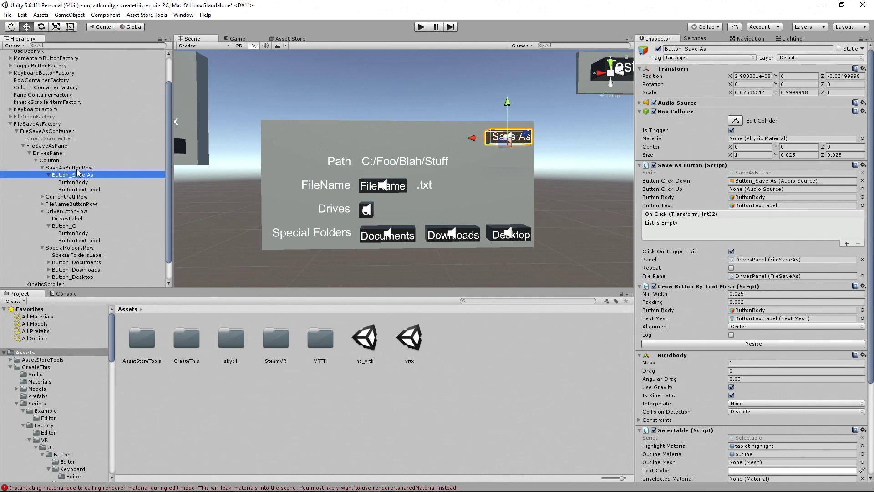
pyautogui.click(60, 170)
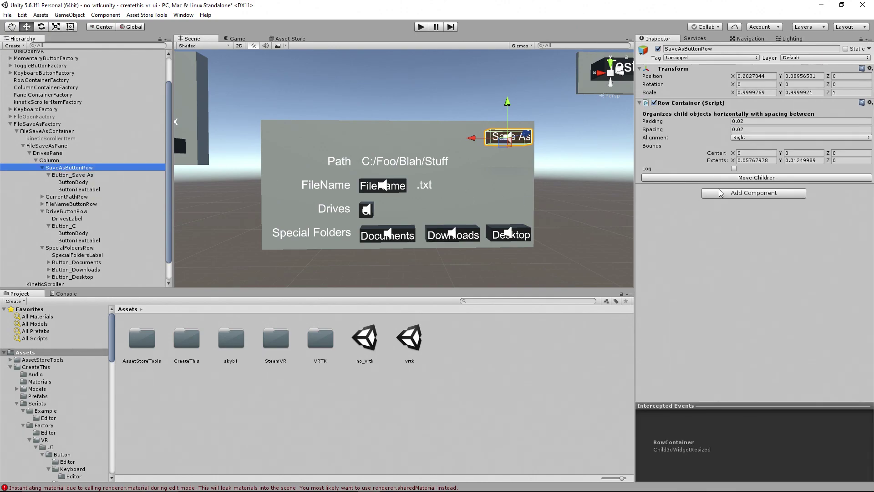
pyautogui.click(743, 136)
pyautogui.click(750, 148)
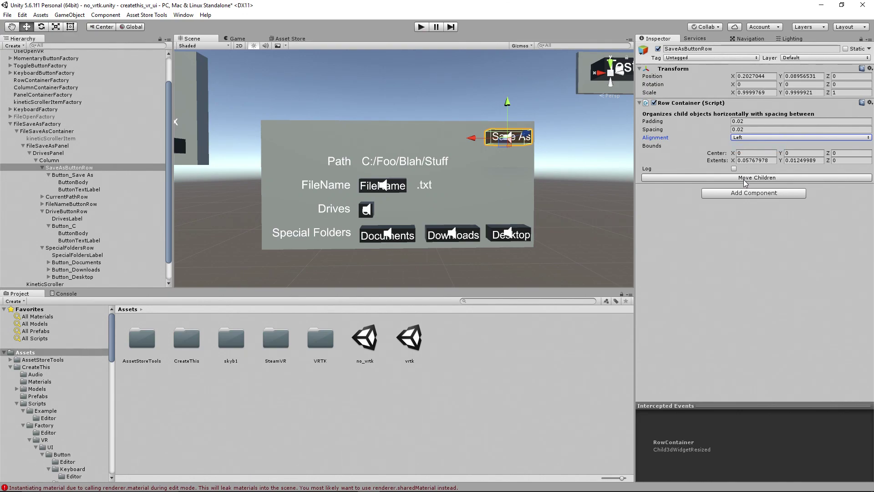
pyautogui.click(744, 178)
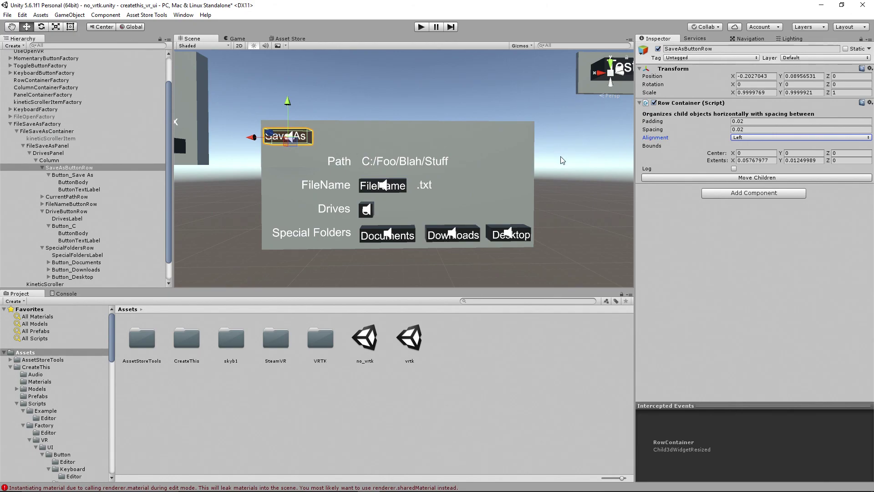
# - Switch the row alignment to Center, then Right, moving the children after each
pyautogui.click(774, 137)
pyautogui.click(770, 156)
pyautogui.click(760, 179)
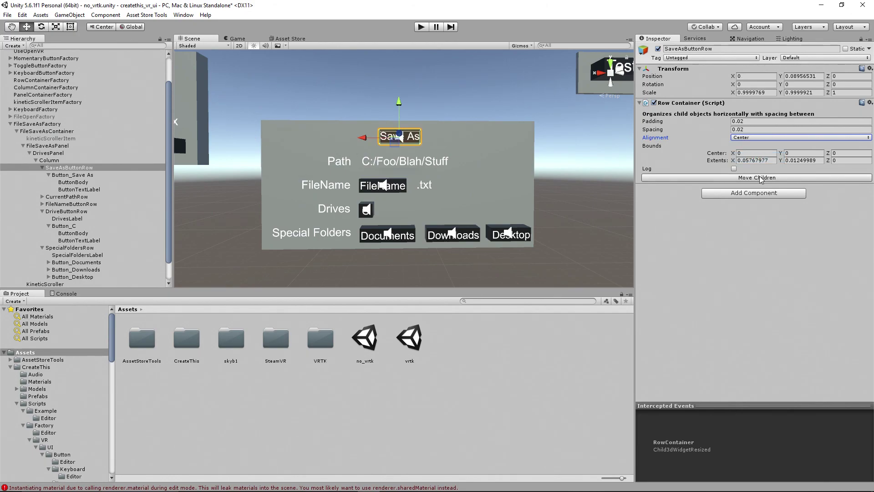
pyautogui.click(749, 137)
pyautogui.click(752, 167)
pyautogui.click(749, 178)
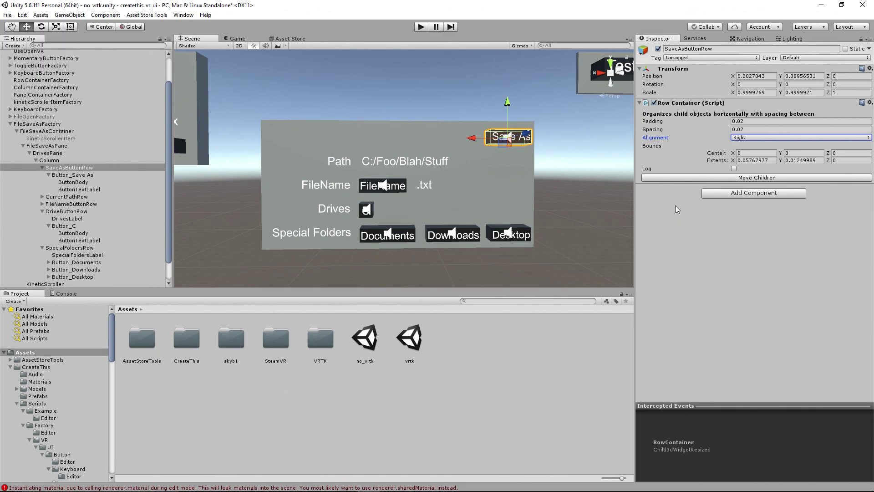
# - Select the path label, then its parent FileSaveAsFactory to view the panel's build settings
pyautogui.click(438, 168)
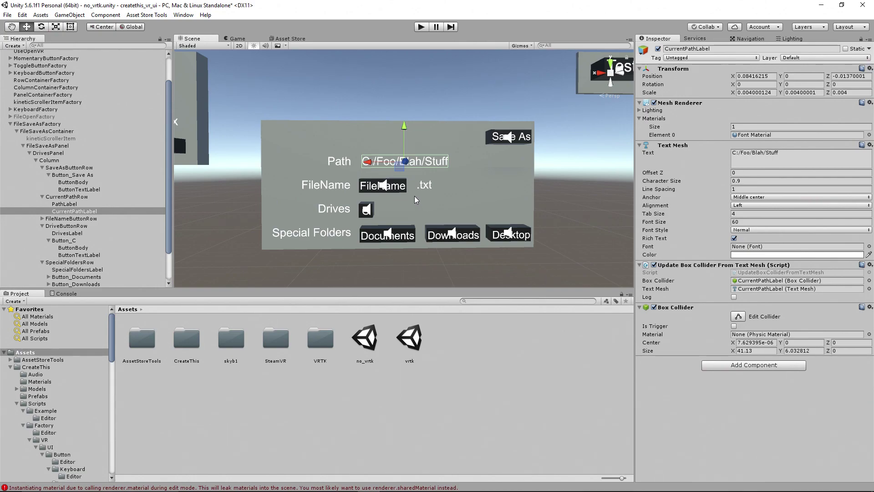
pyautogui.click(401, 198)
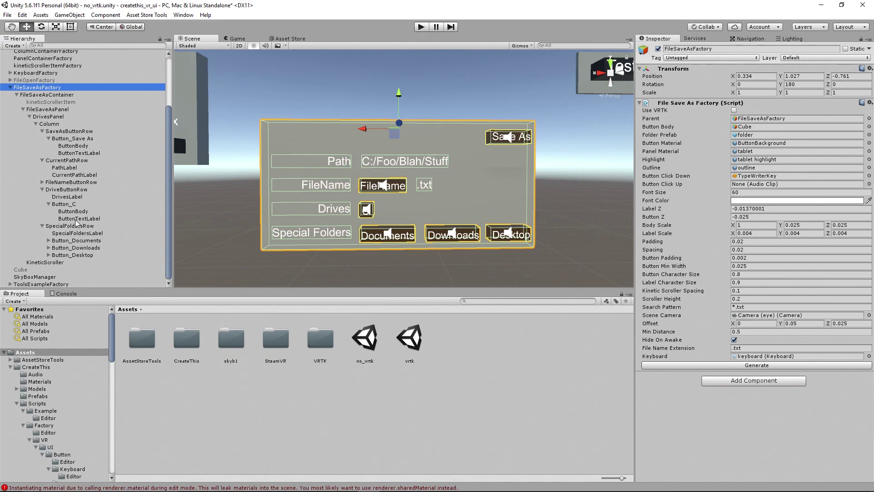
# - Inspect Button_C, its ButtonBody, then the ButtonTextLabel Text Mesh reading 'C'
pyautogui.click(70, 205)
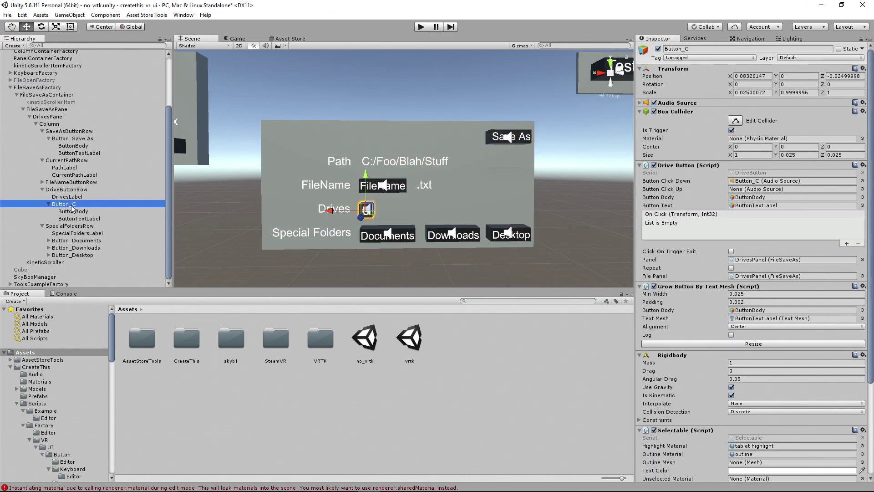
pyautogui.click(73, 212)
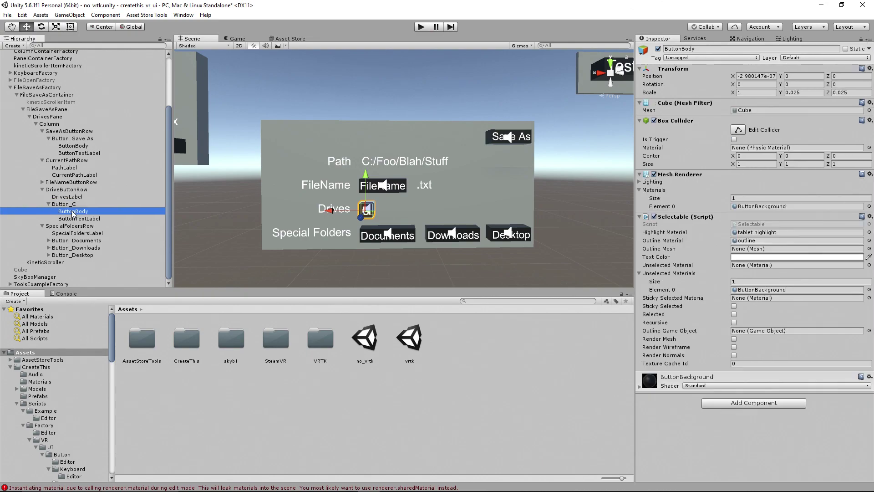
pyautogui.click(67, 206)
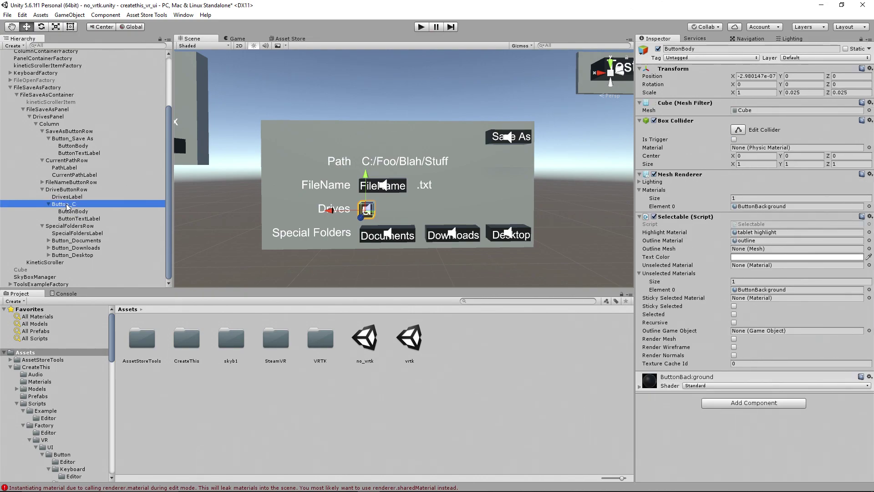
pyautogui.click(72, 211)
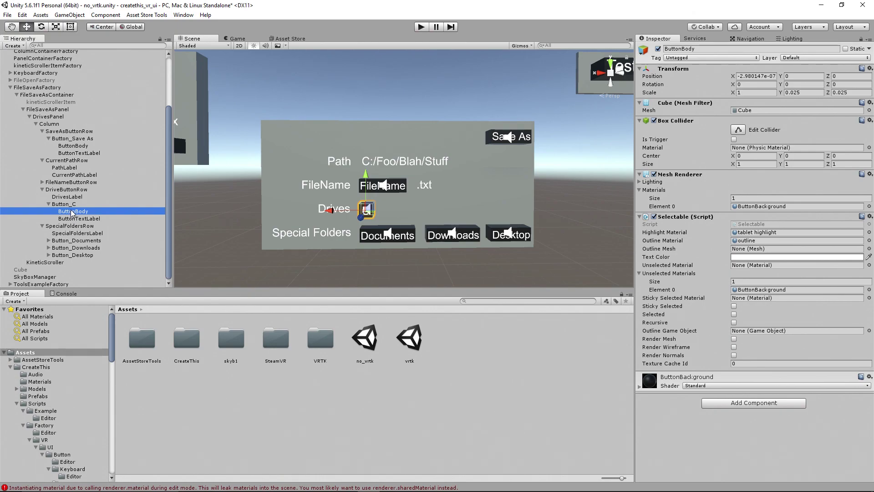
pyautogui.click(76, 219)
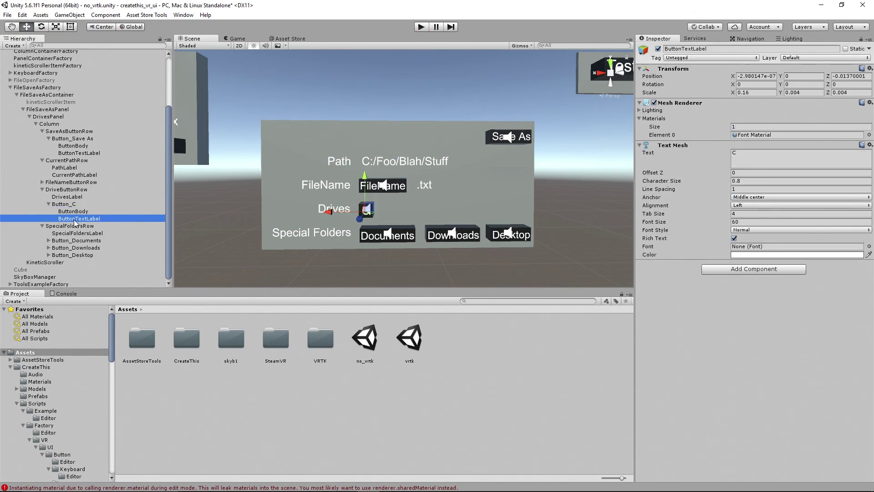